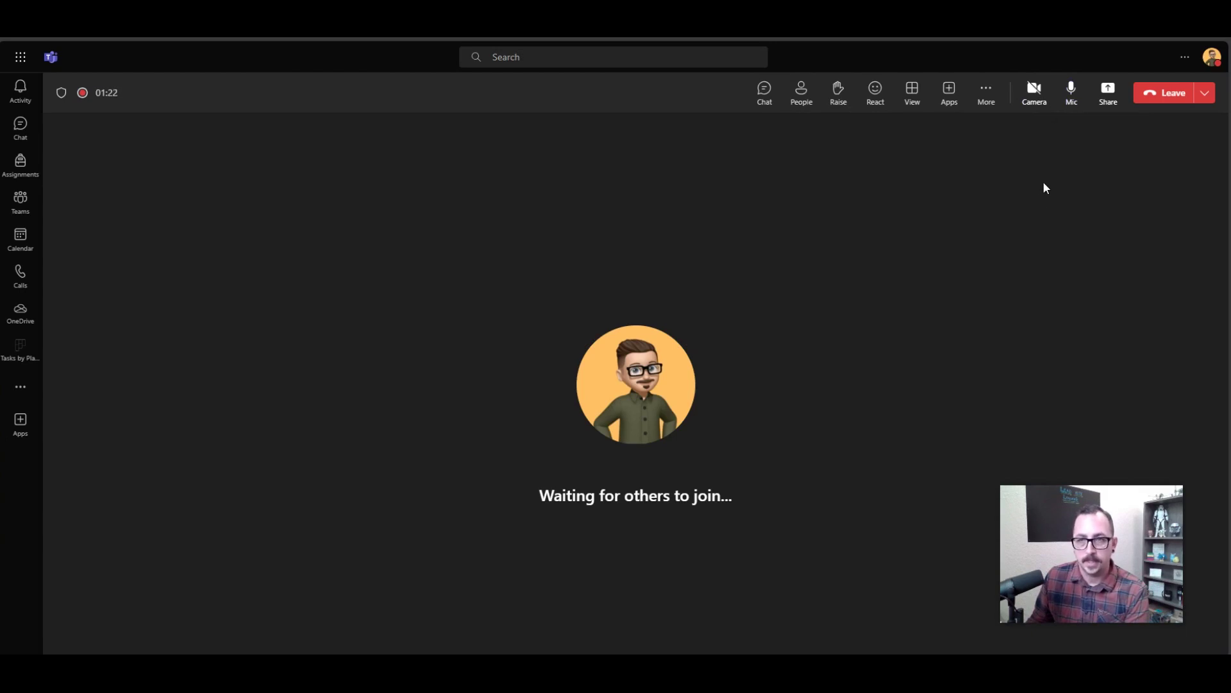
- Mute the microphone in the meeting and unmute it again
left_click(1072, 93)
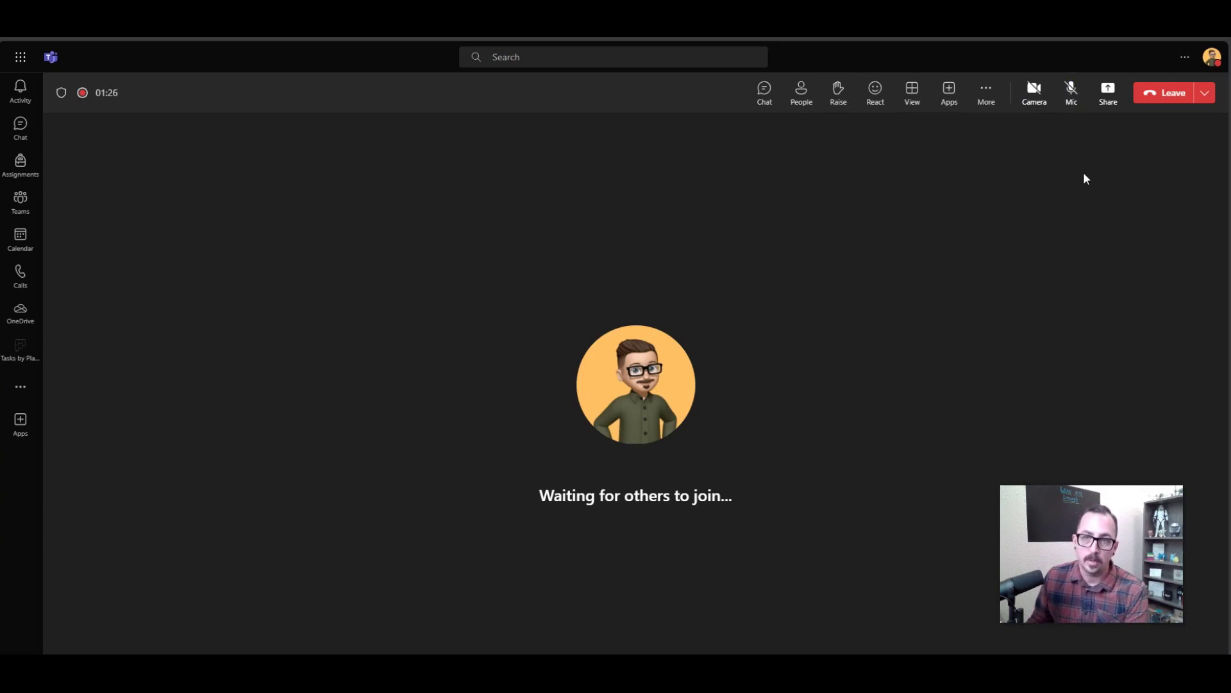
left_click(1070, 91)
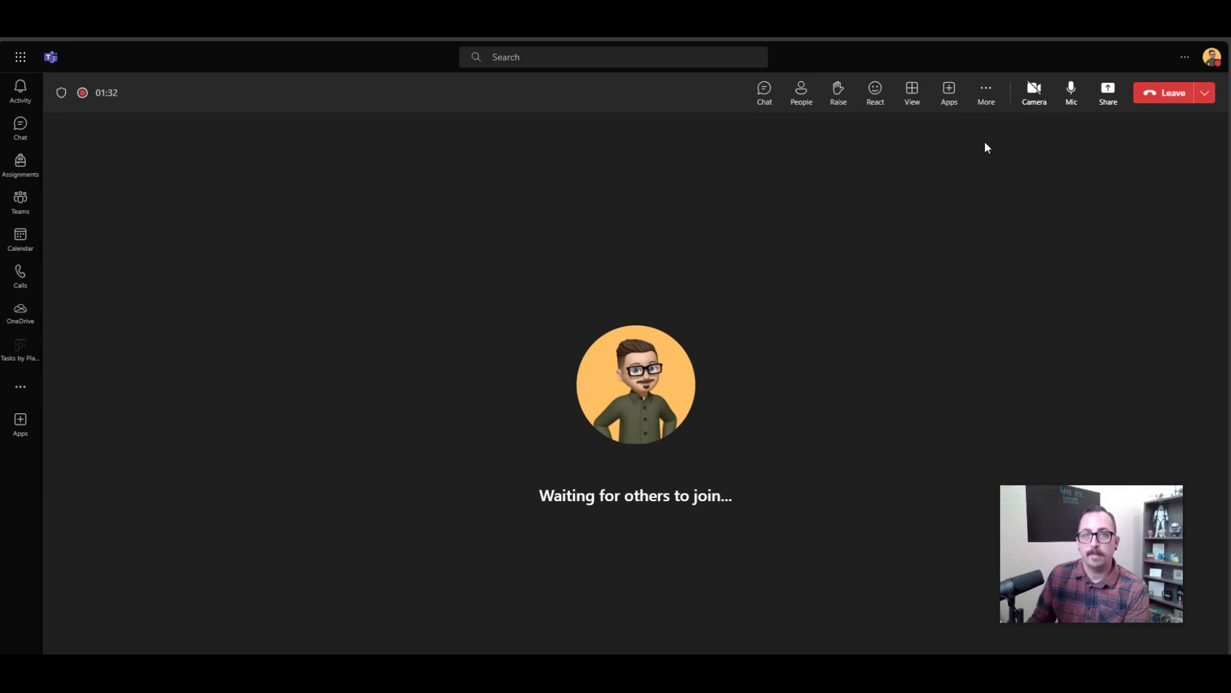
- Open the meeting's device settings and review the available speaker and microphone choices, keeping the current devices
left_click(987, 96)
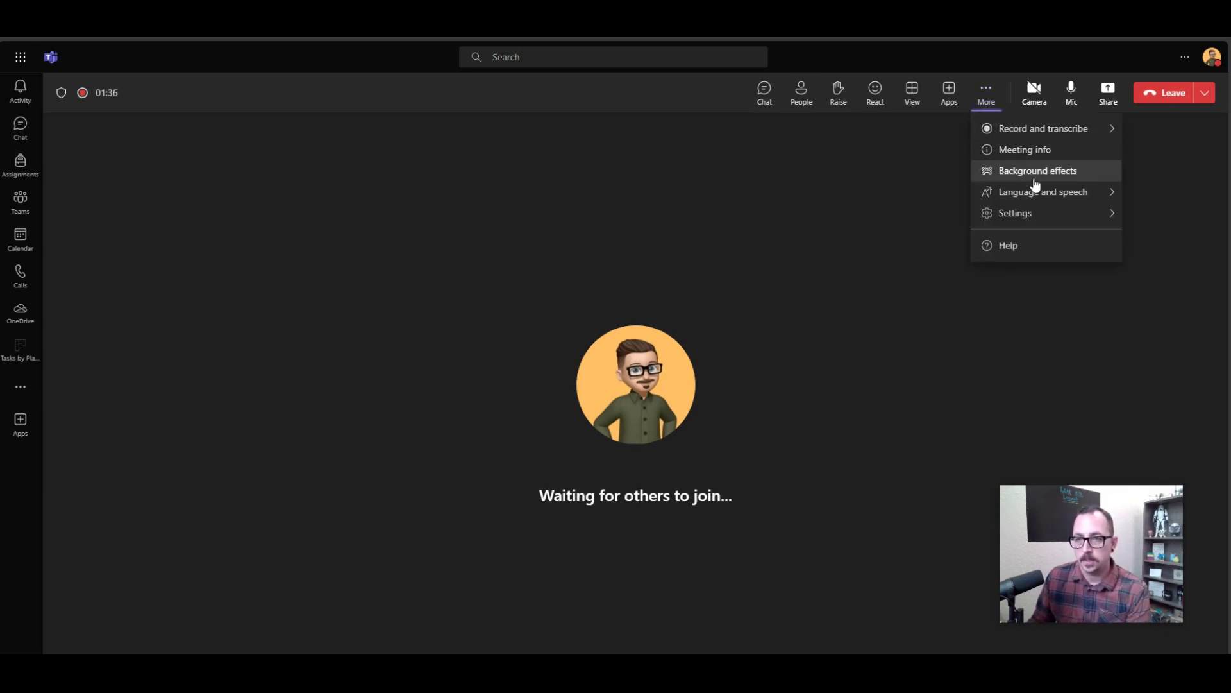
left_click(1052, 222)
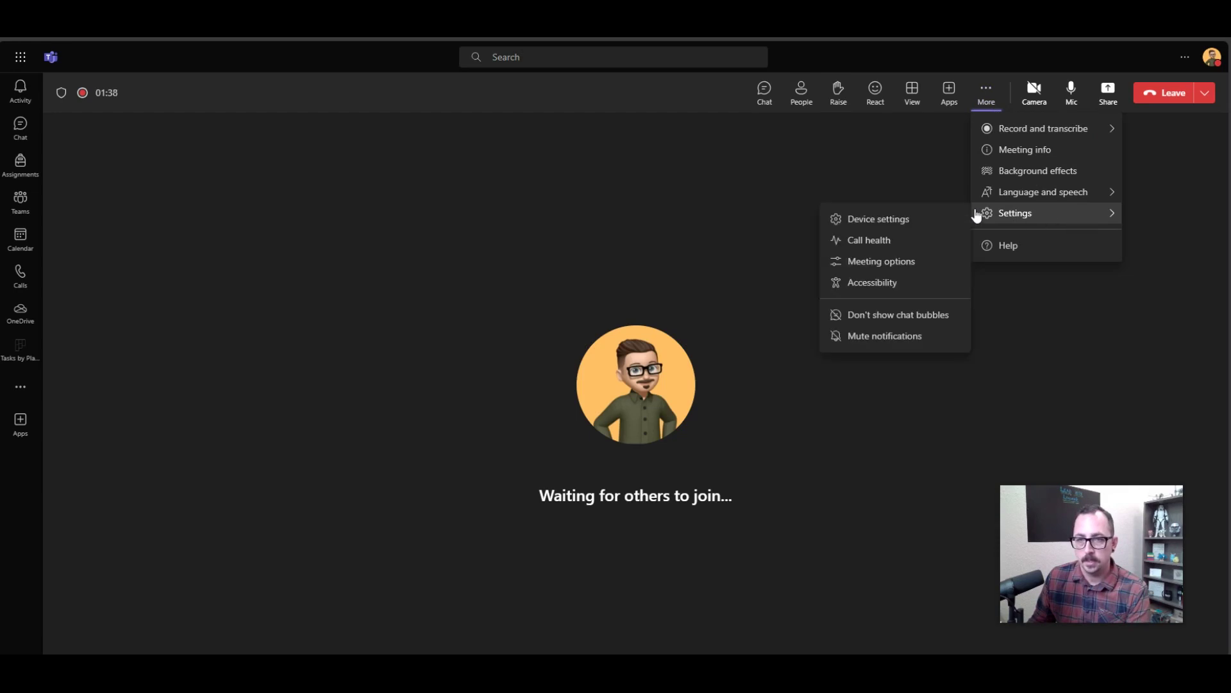
left_click(899, 219)
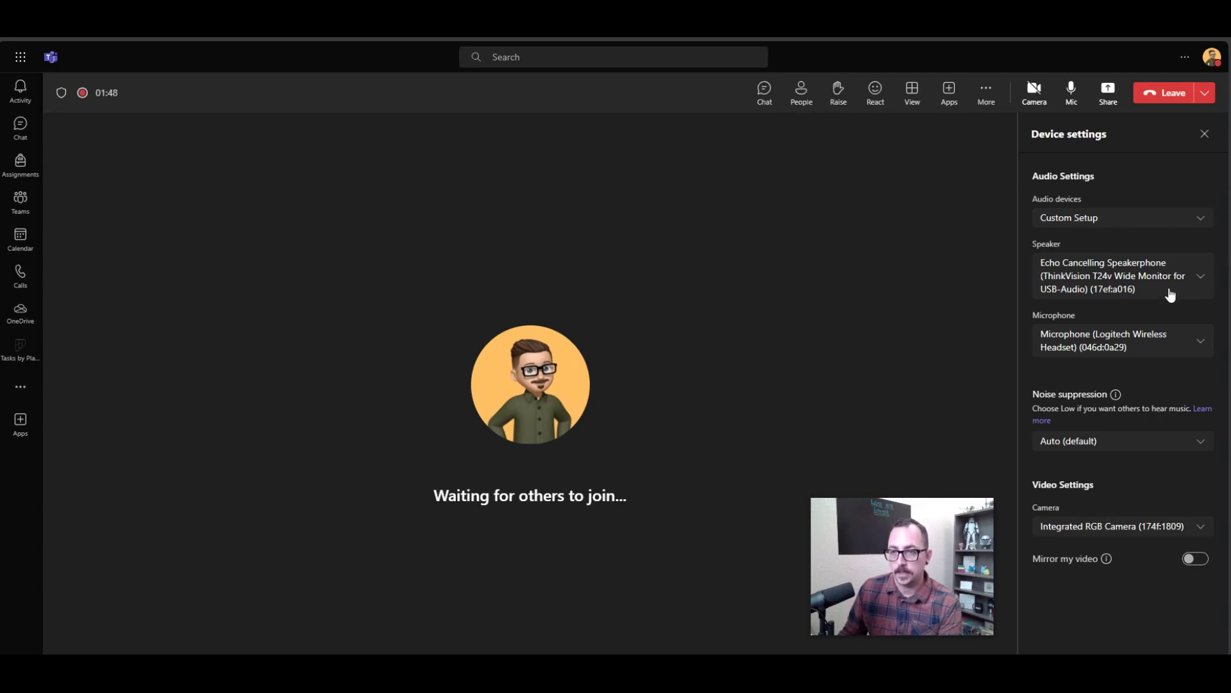
left_click(1189, 282)
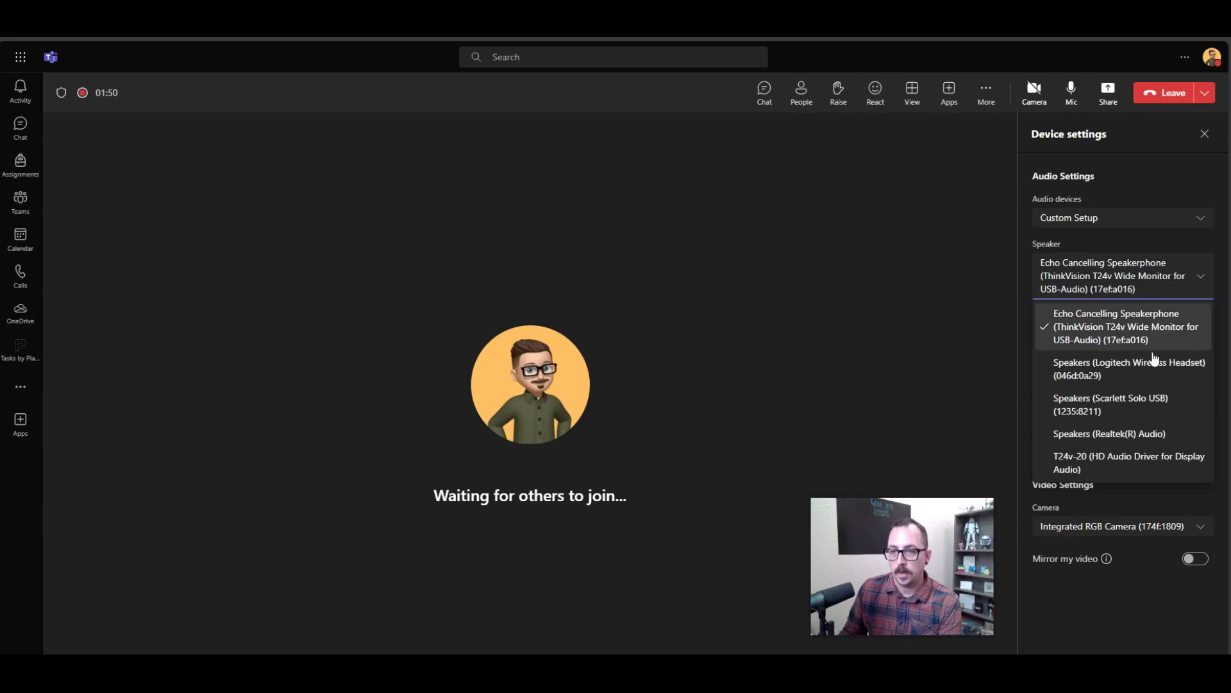
left_click(1152, 320)
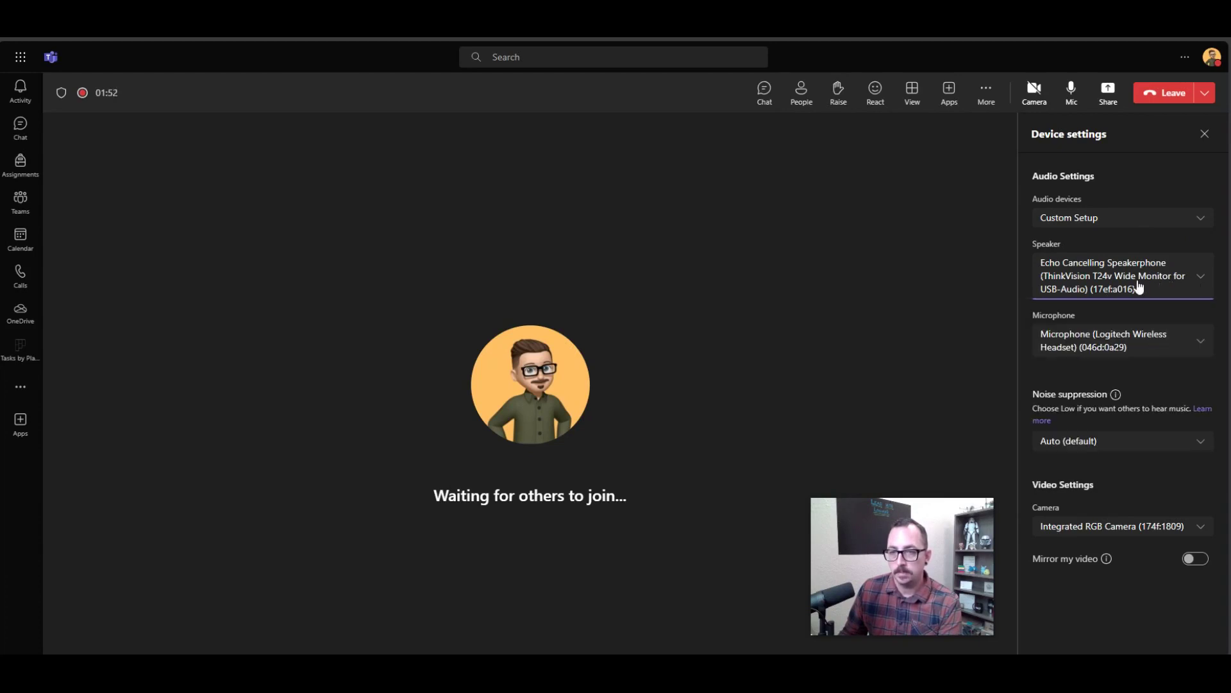
left_click(1160, 341)
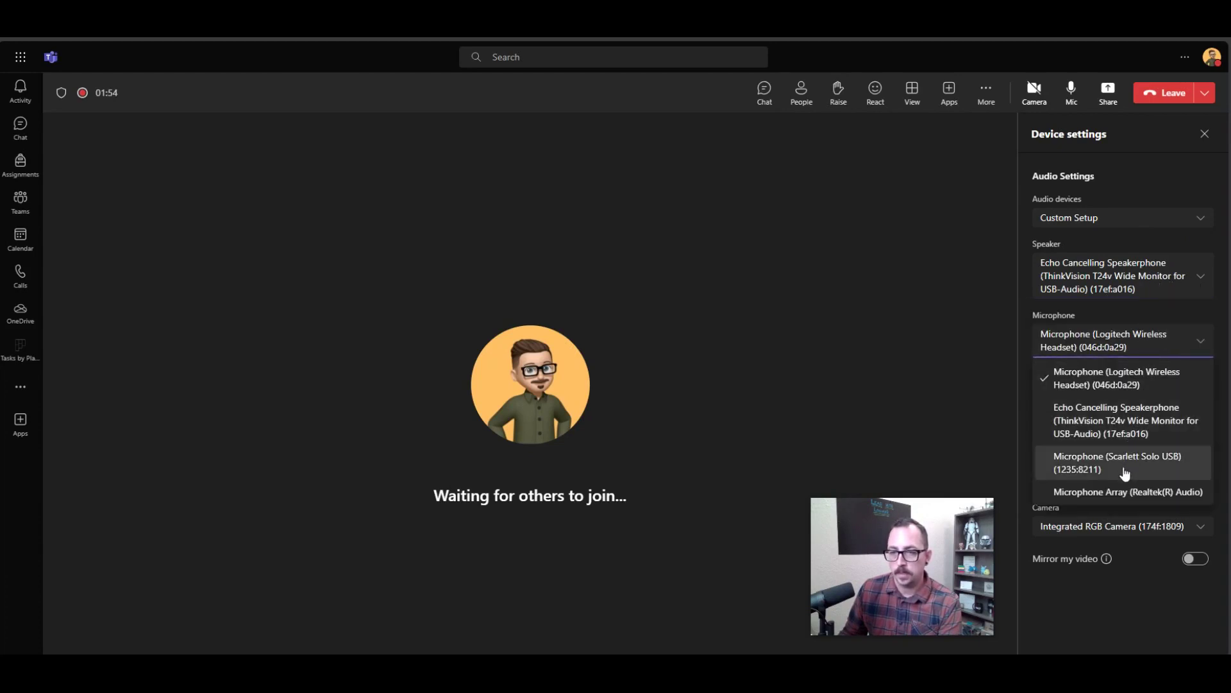
left_click(1140, 337)
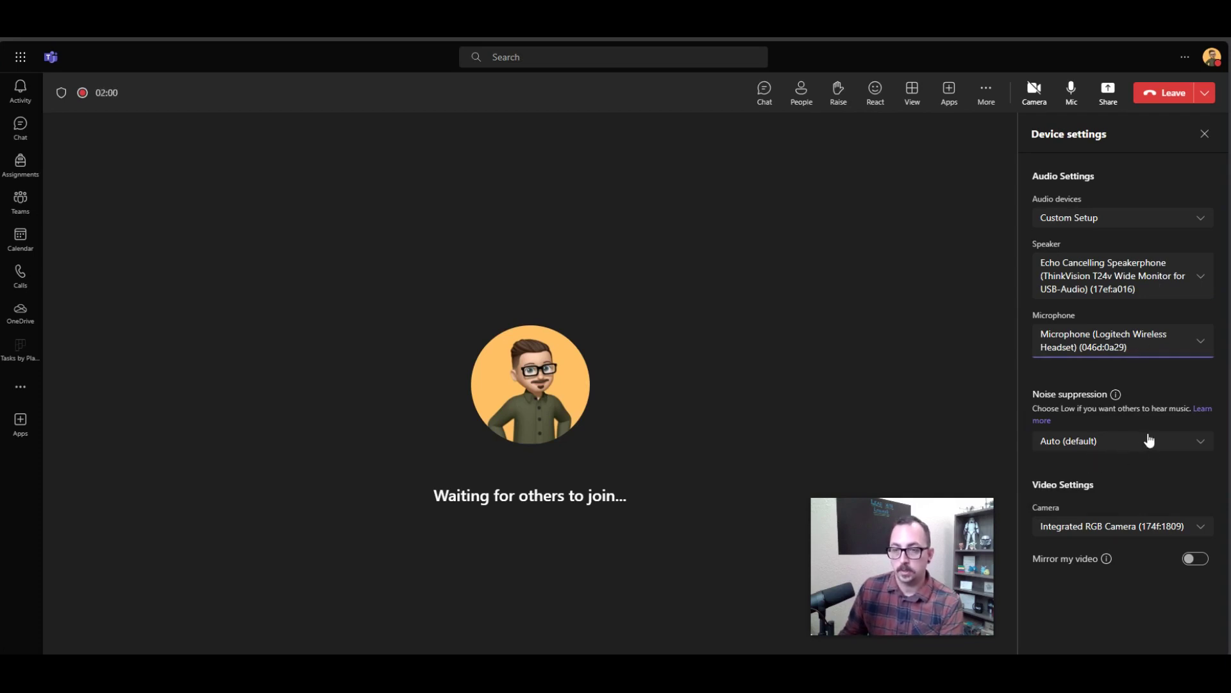
- Review the noise suppression levels and the available cameras in the device settings, keeping the current selections
left_click(1180, 452)
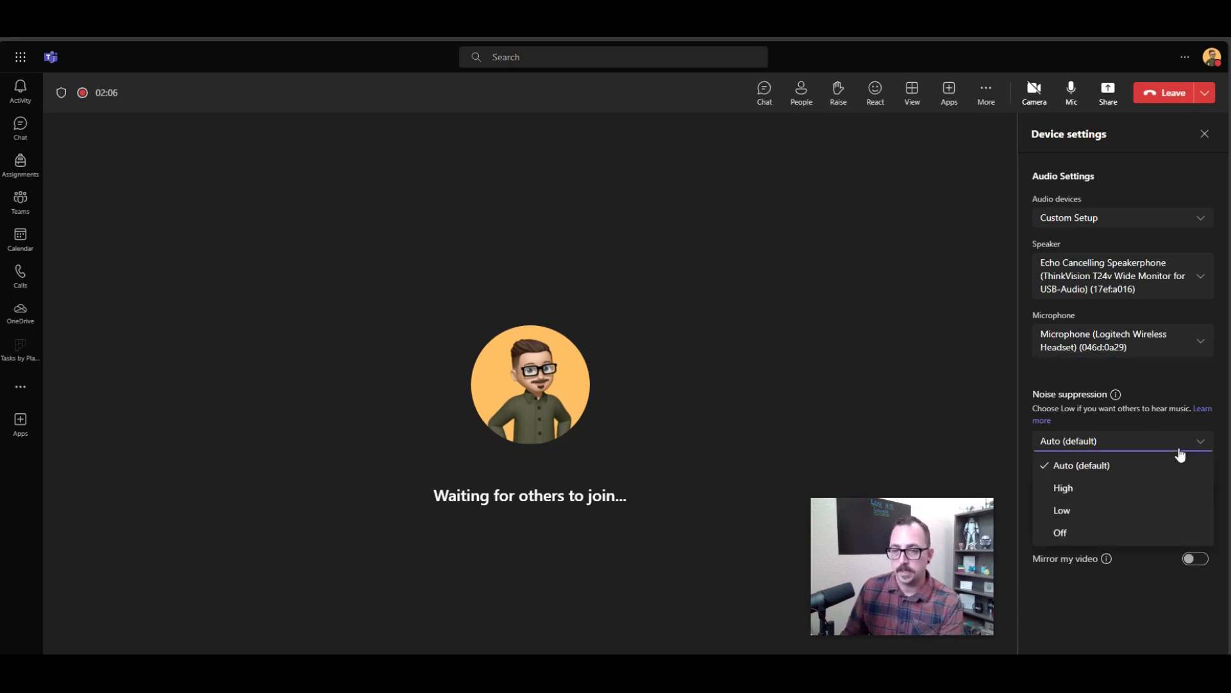
left_click(1140, 444)
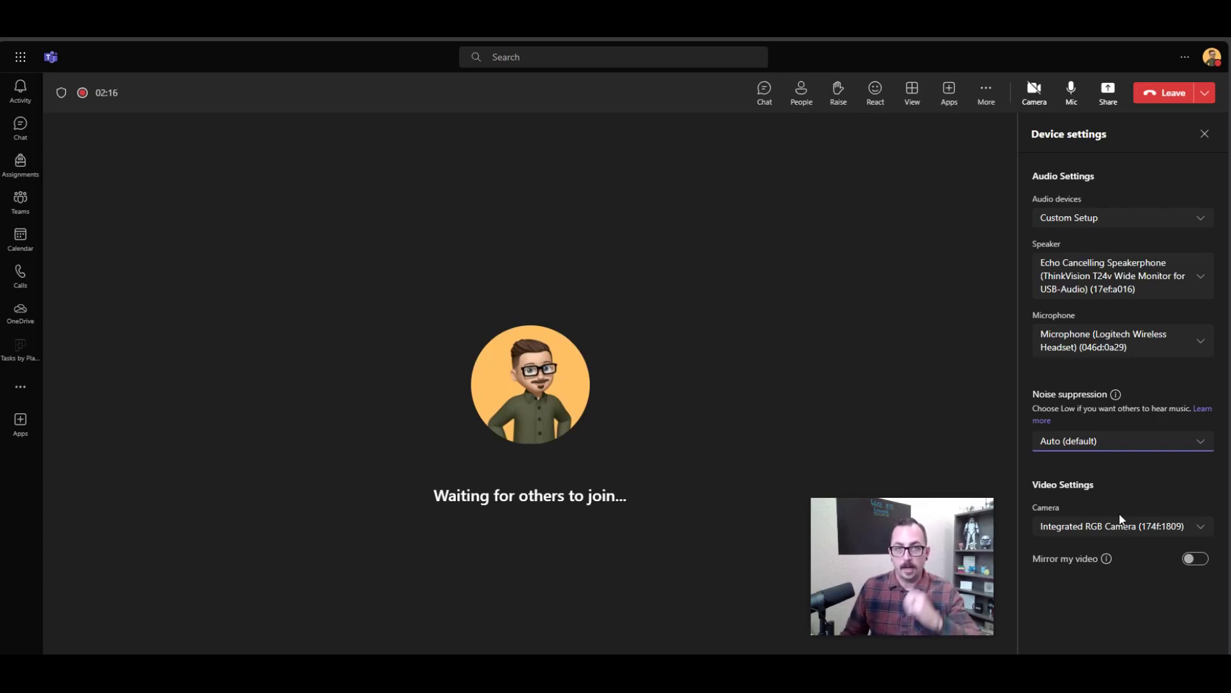
left_click(1153, 527)
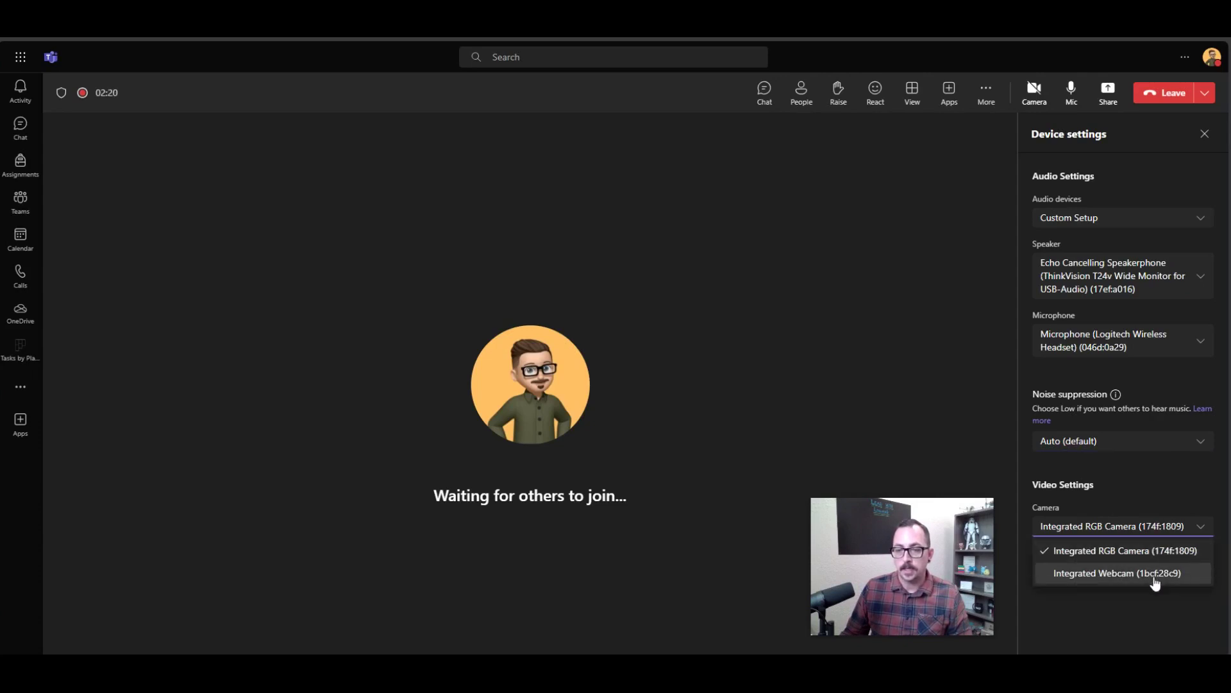
left_click(1152, 502)
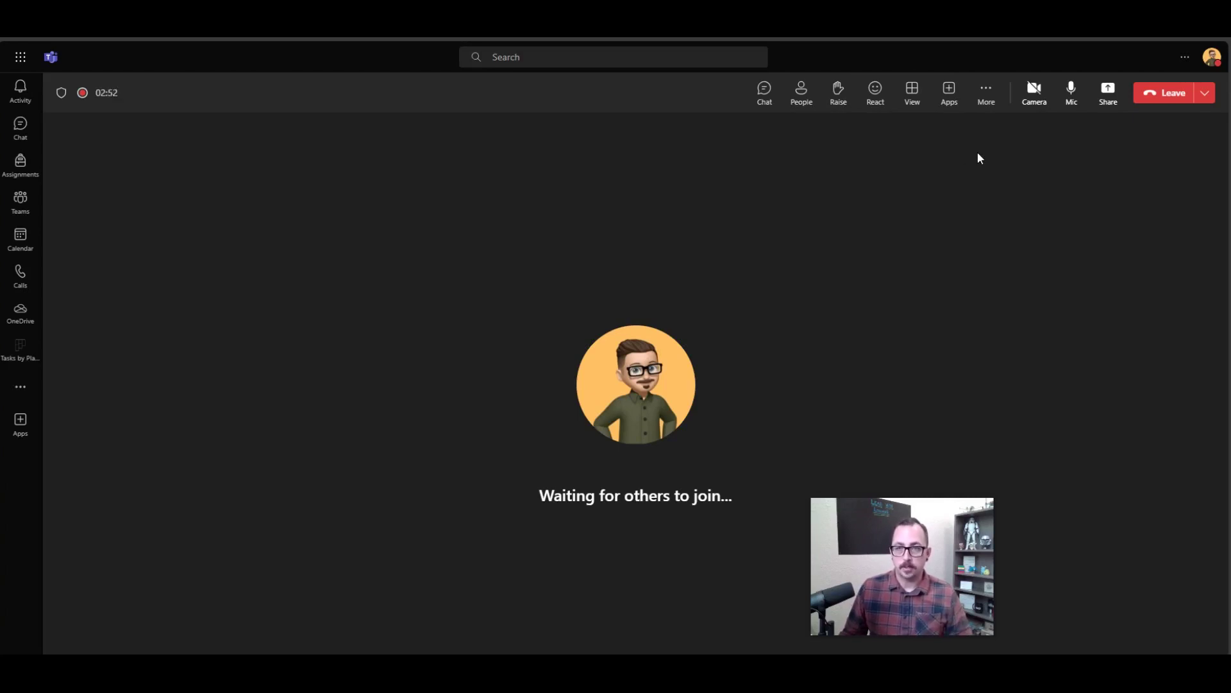
- Open the background effects, browse the blur option and the full set of background images, and close them without applying any
left_click(990, 97)
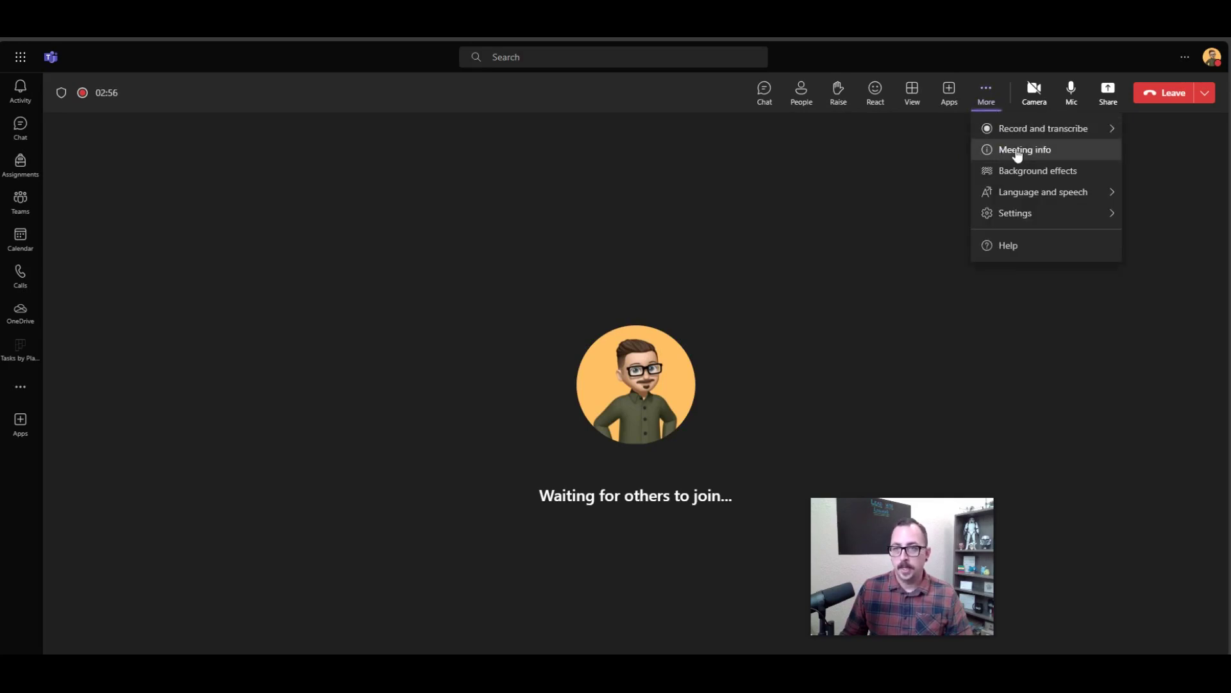
left_click(1025, 171)
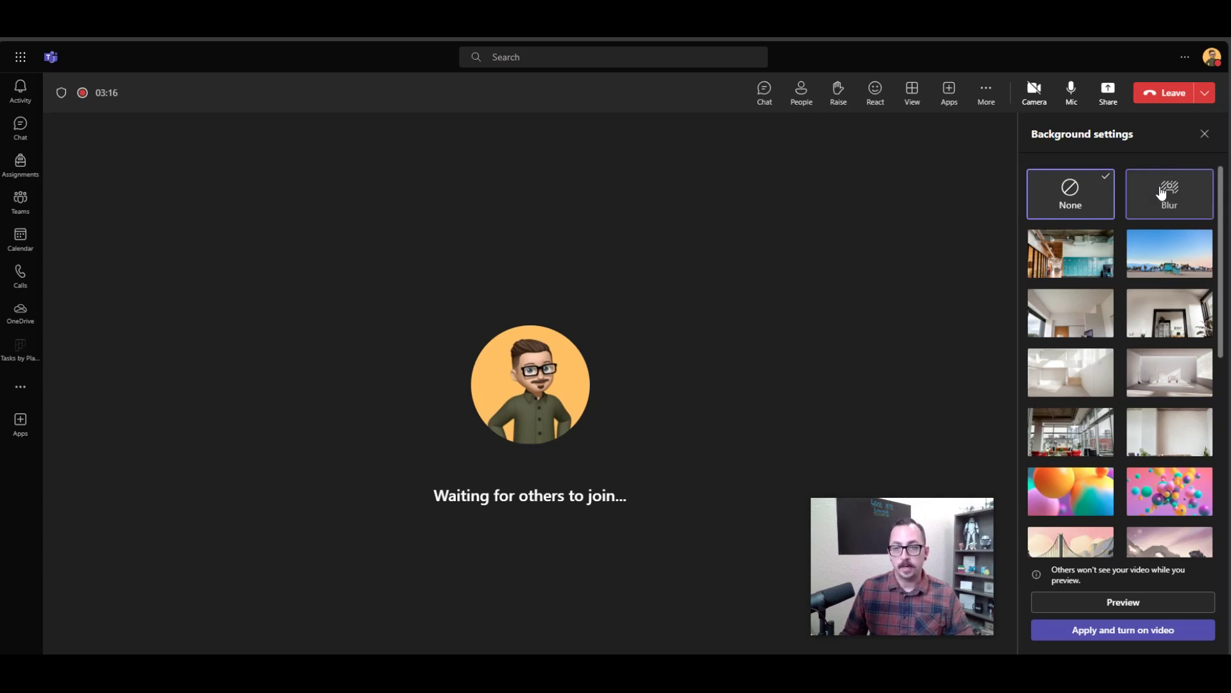
scroll(1071, 269, "down", 3)
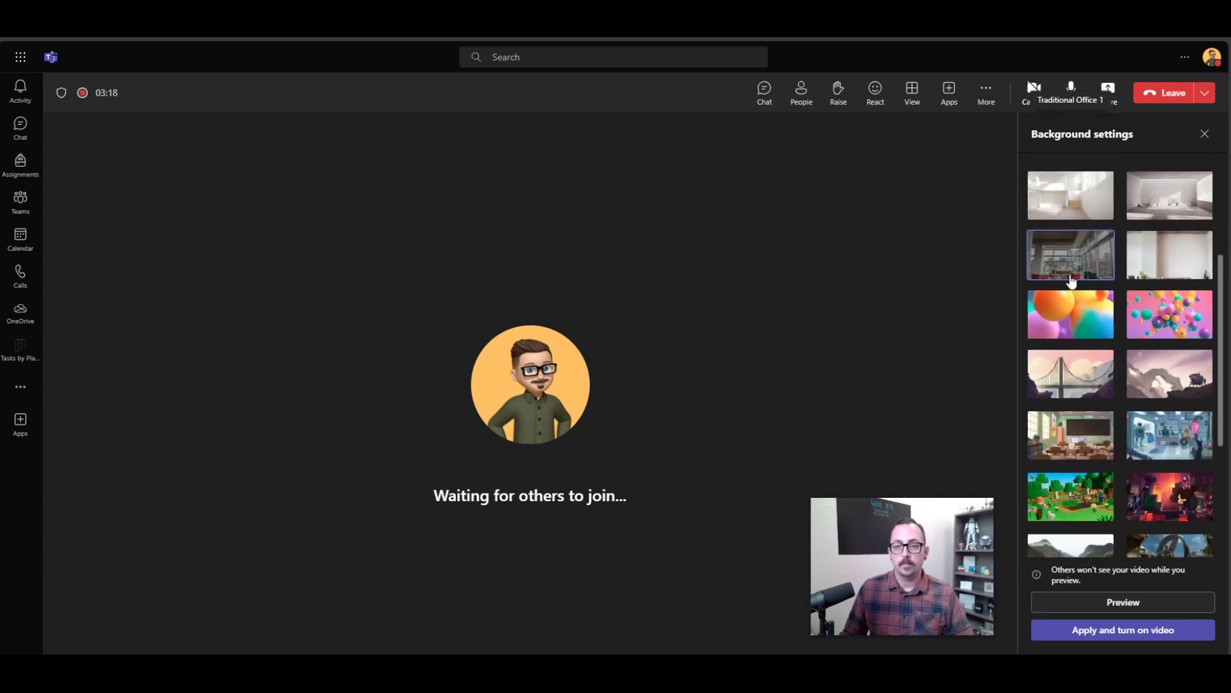
scroll(1071, 280, "down", 5)
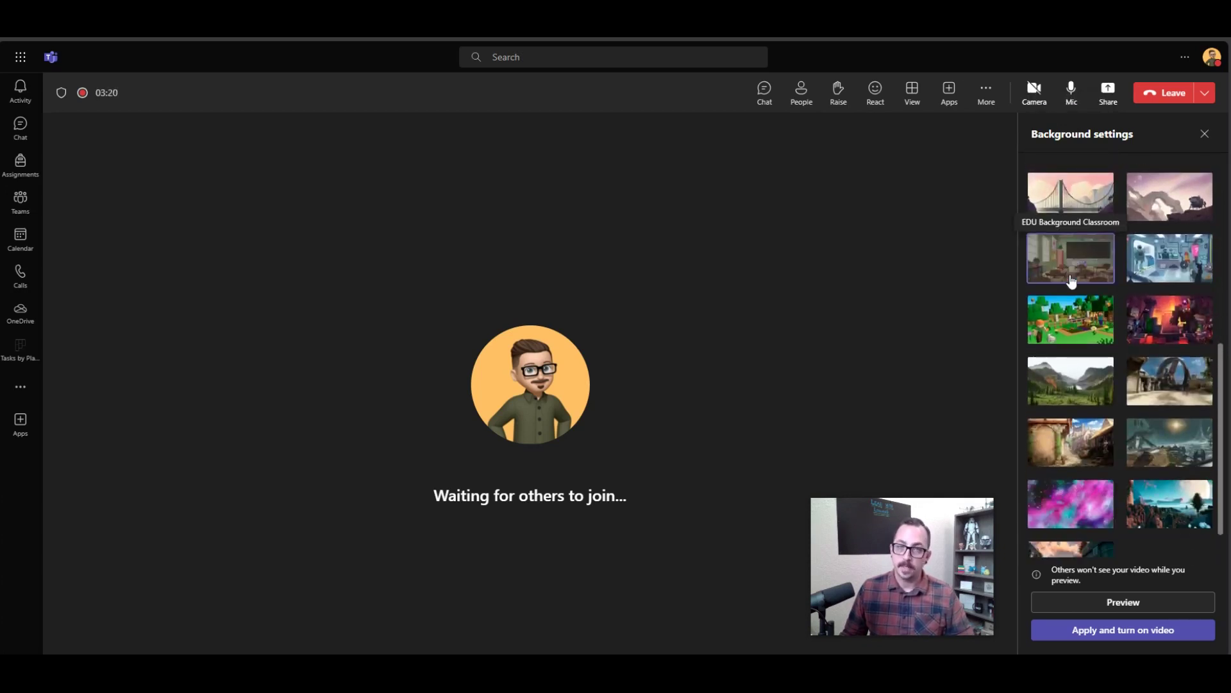
scroll(1071, 280, "down", 1)
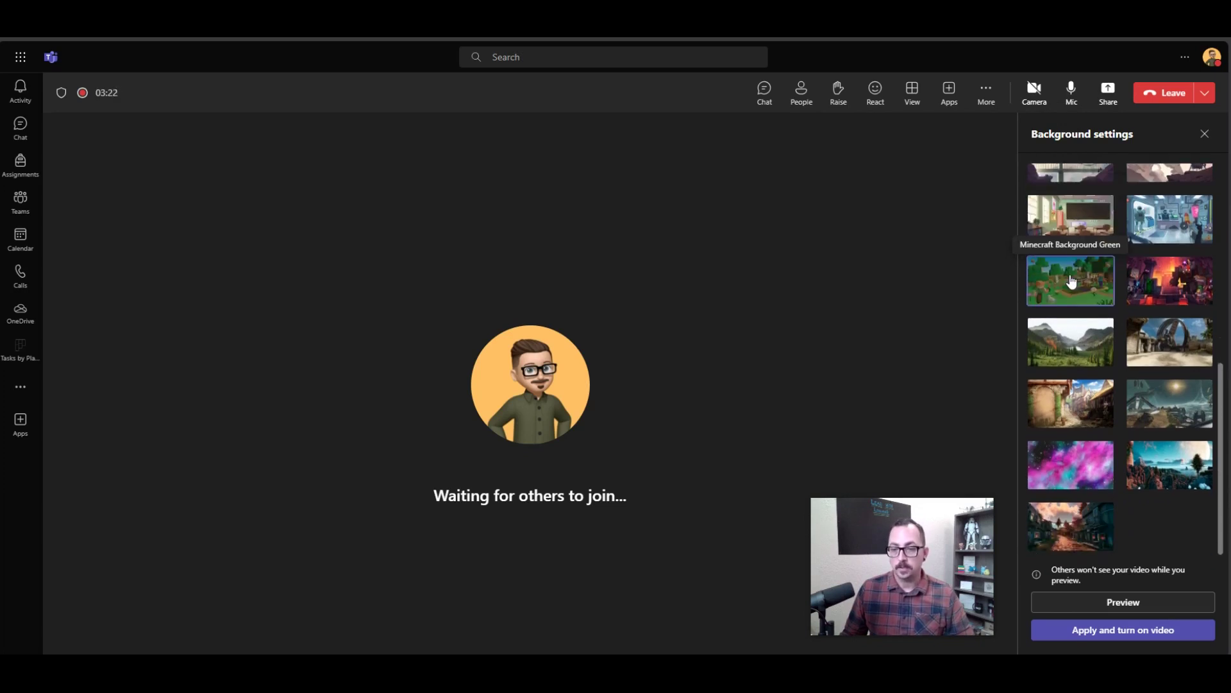
scroll(1071, 280, "up", 6)
scroll(1065, 385, "down", 6)
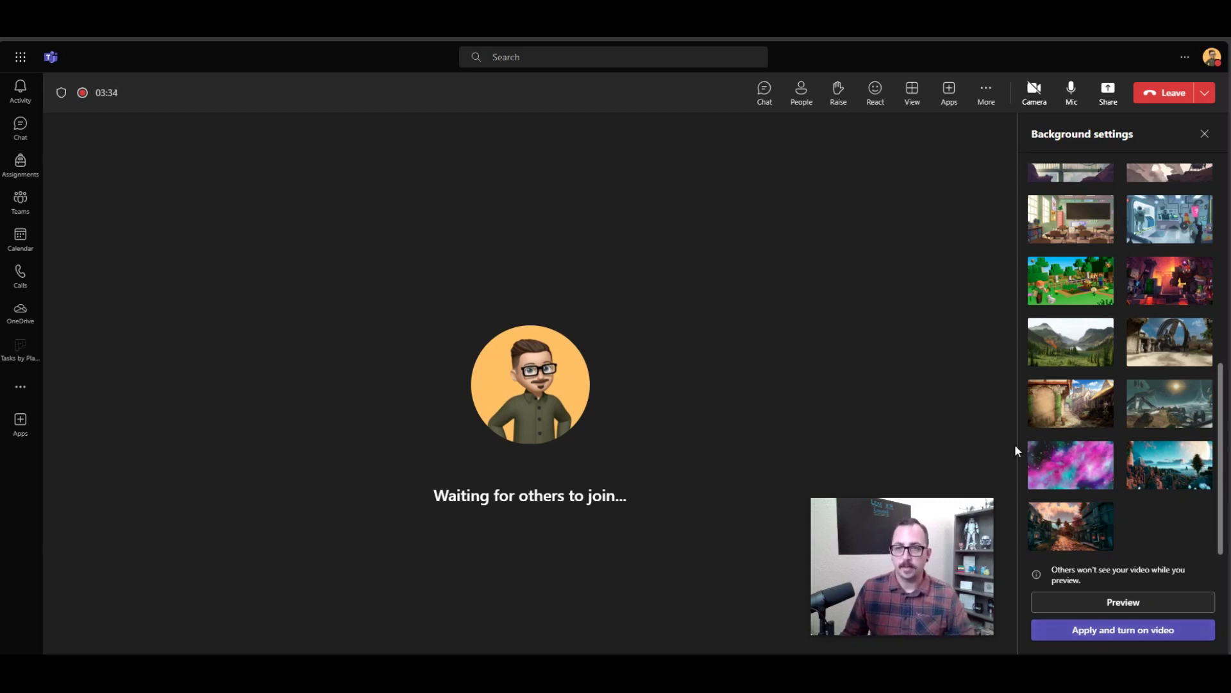
scroll(1081, 471, "up", 2)
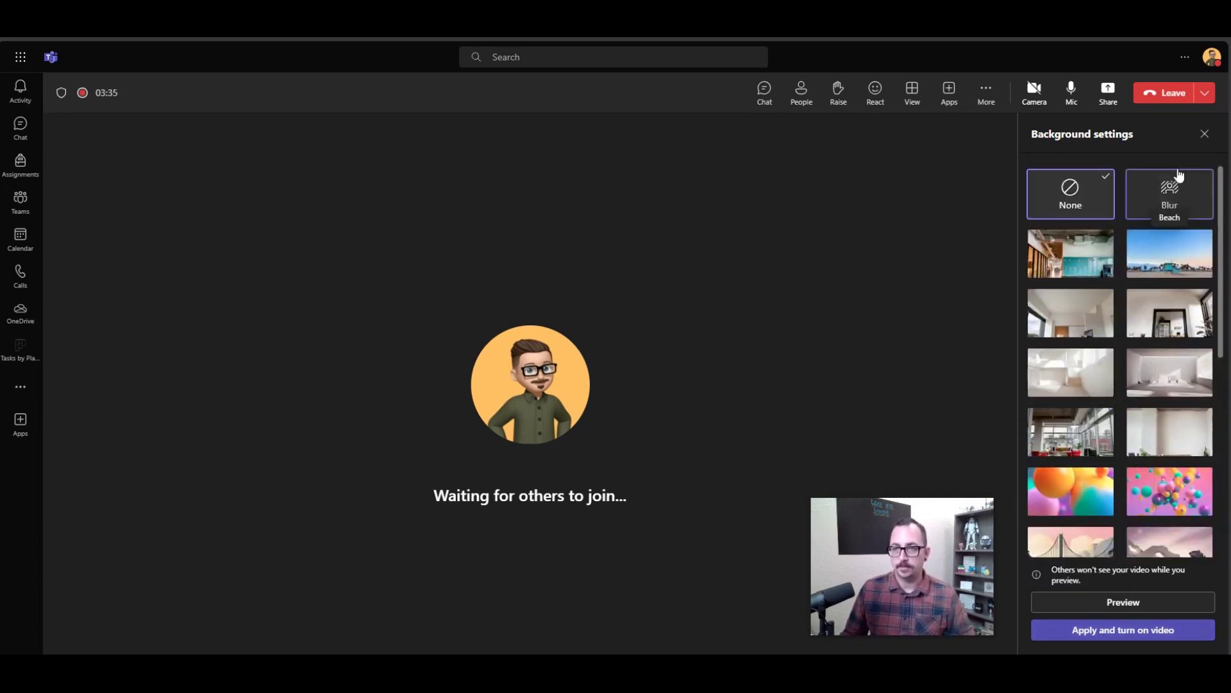
left_click(1205, 134)
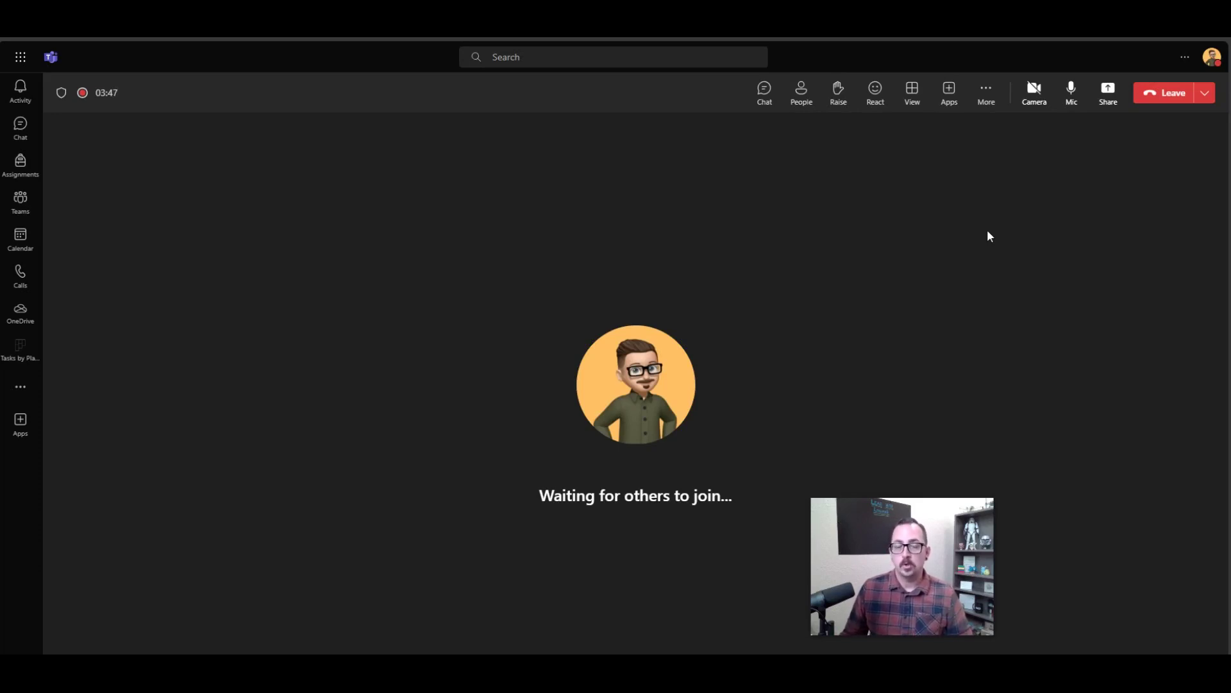
- Check the meeting's participants pane, and open the meeting chat with the message box active
left_click(801, 103)
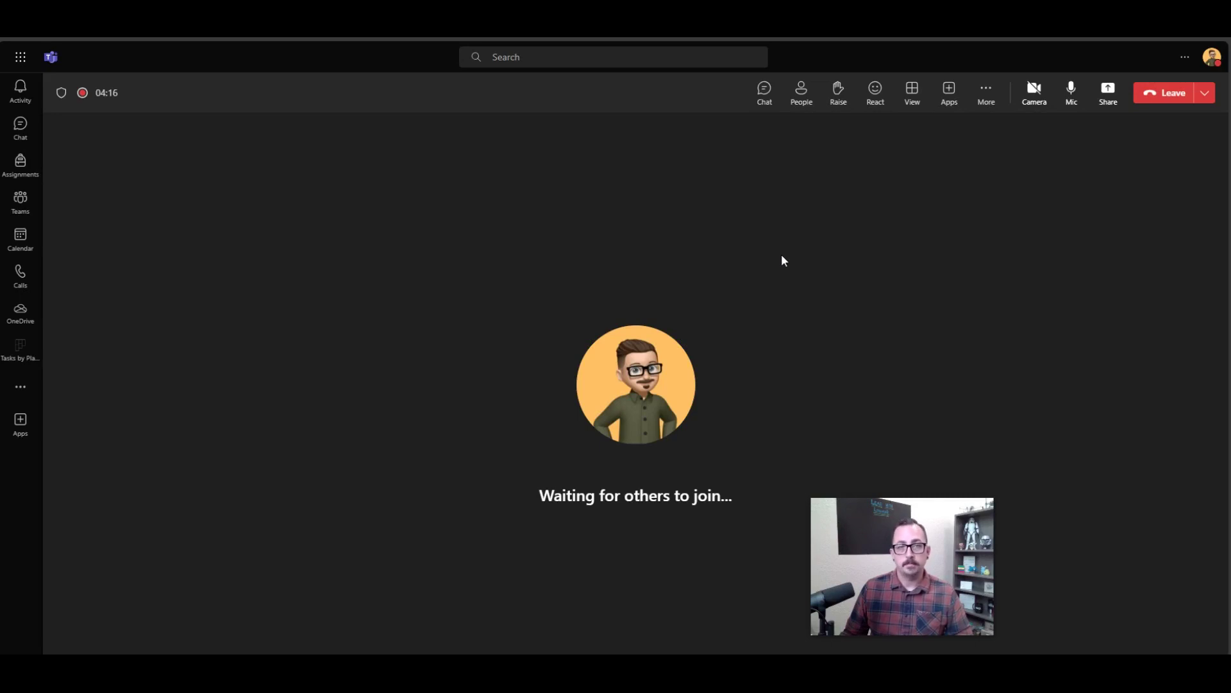
left_click(763, 96)
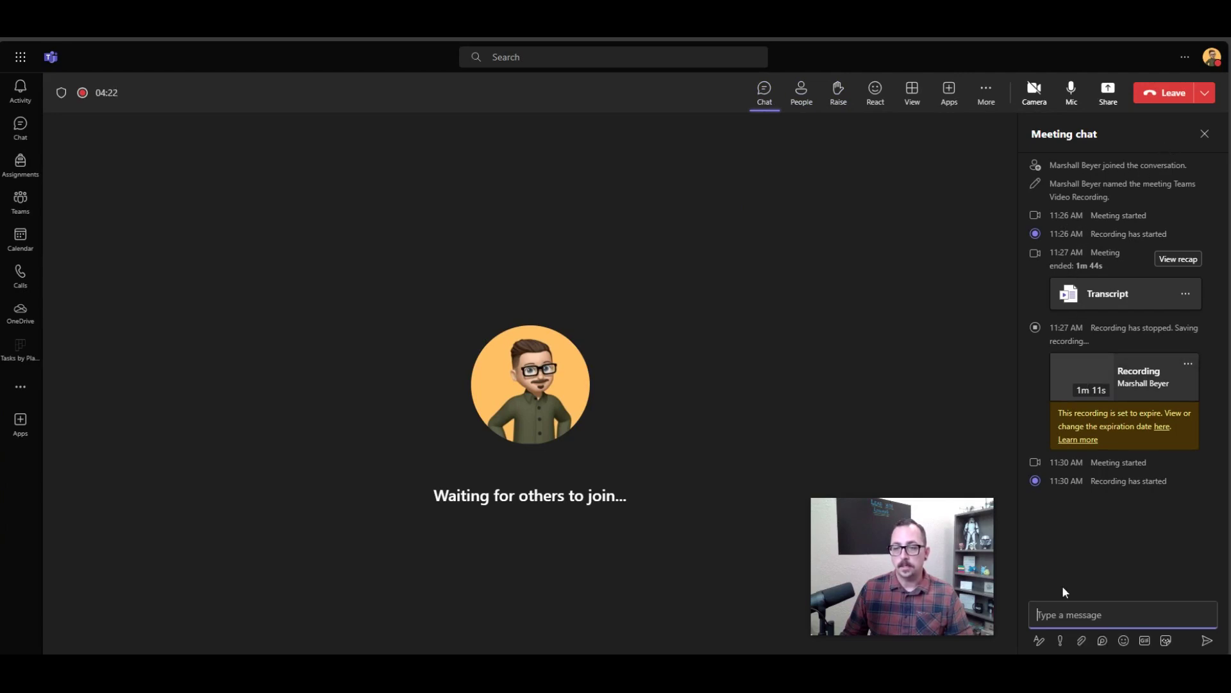
left_click(1069, 609)
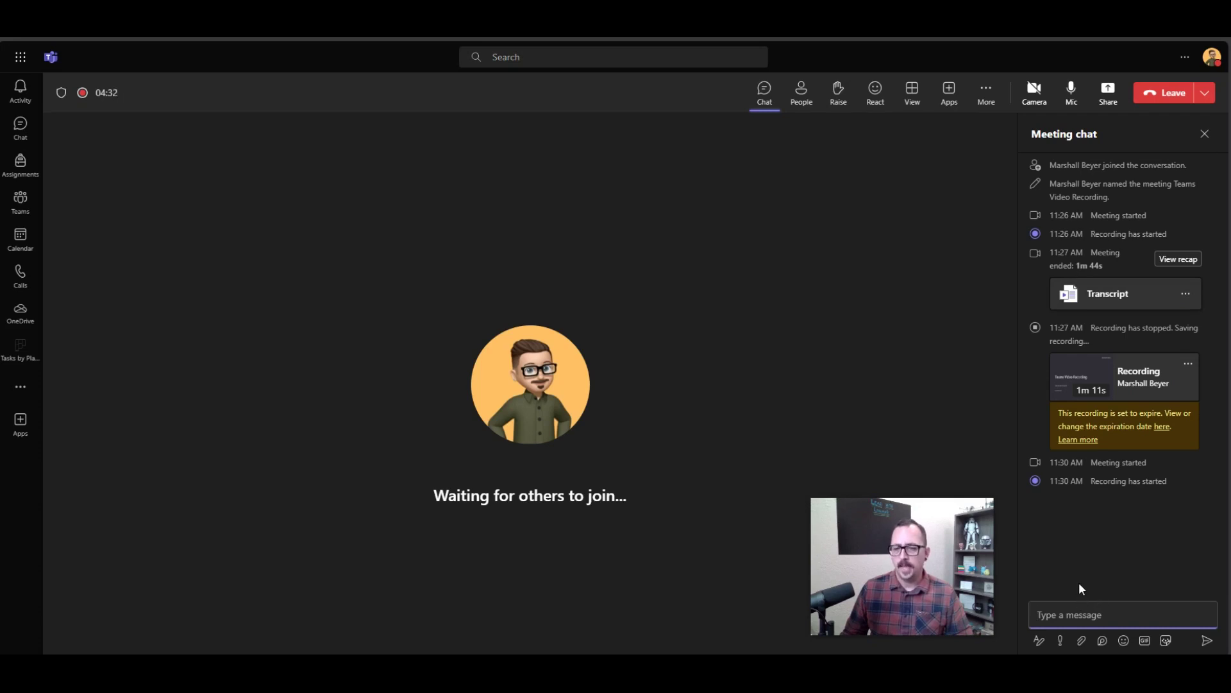
left_click(1037, 614)
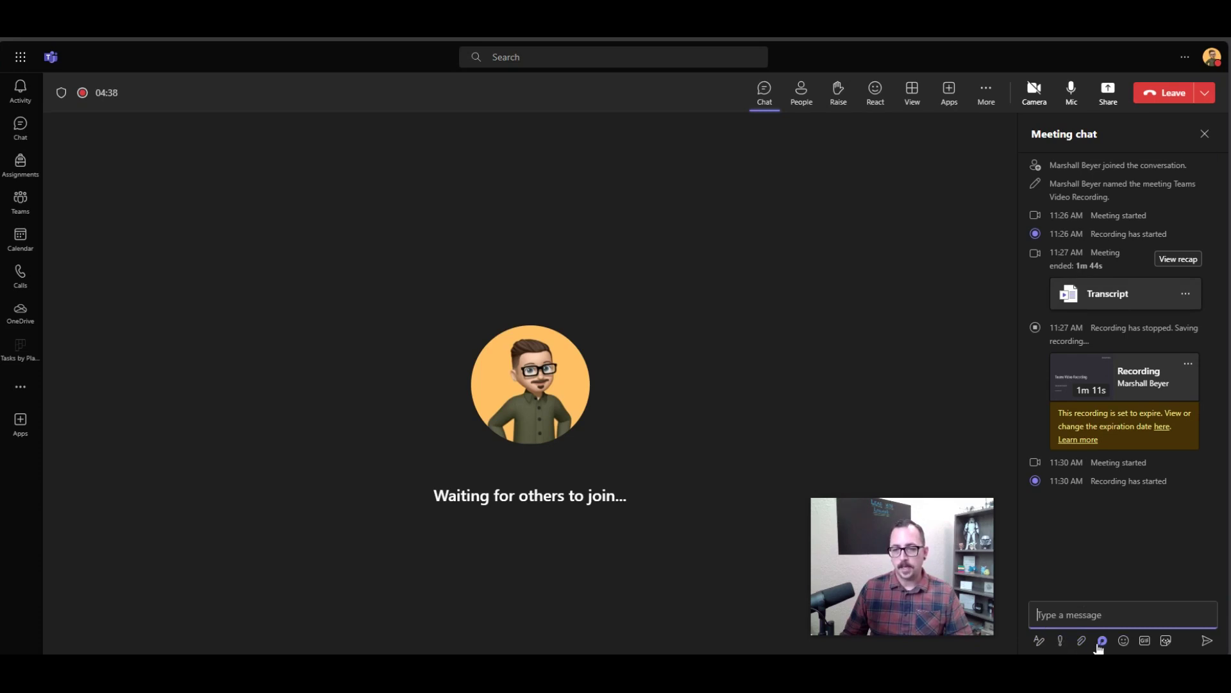
- Examine the file attachment options and the emoji picker for a meeting chat message, and dismiss both
left_click(1080, 640)
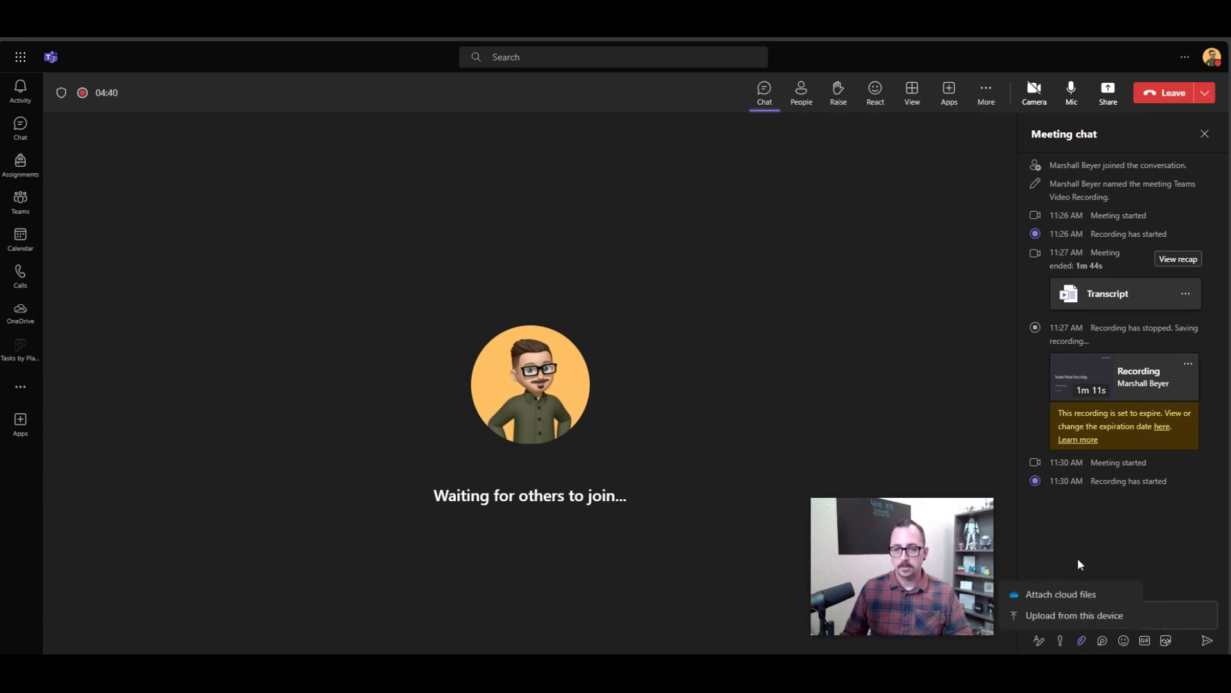
left_click(1088, 639)
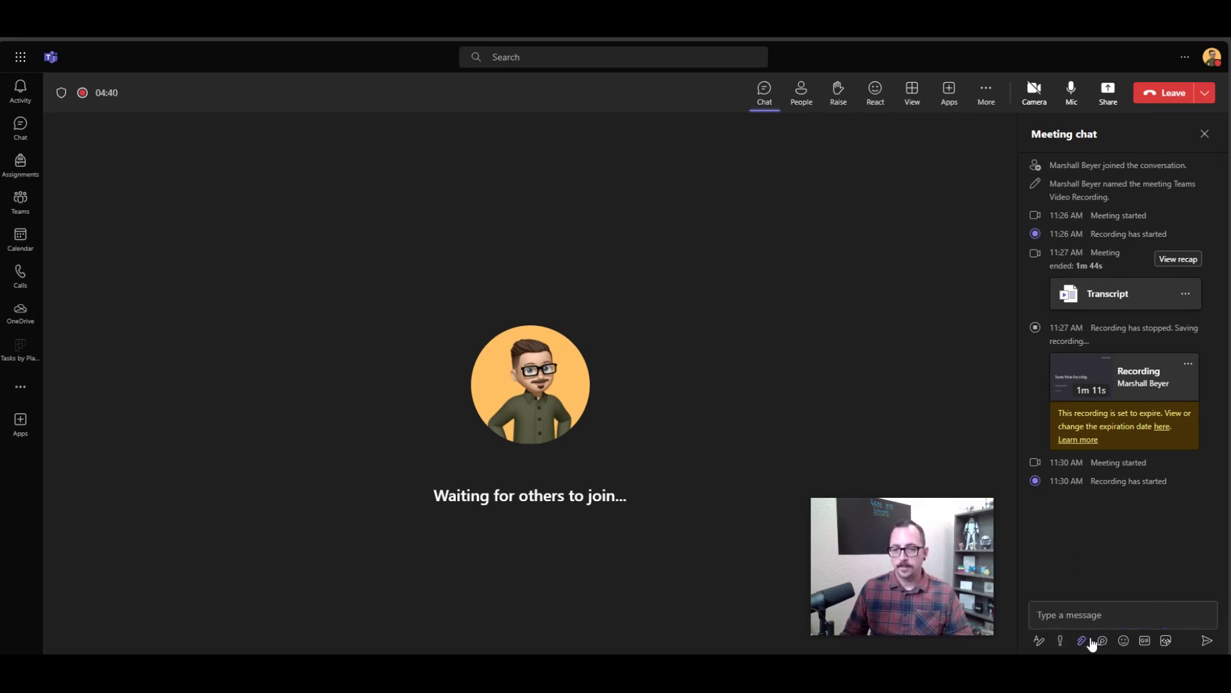
left_click(1126, 642)
left_click(938, 453)
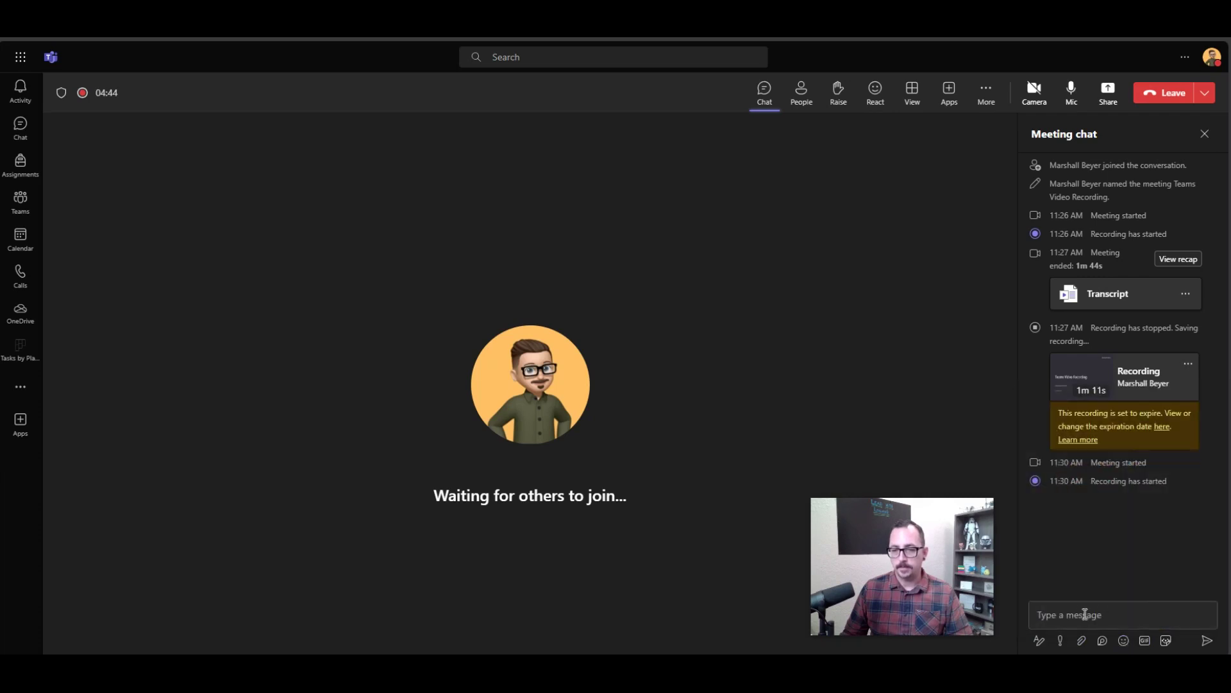